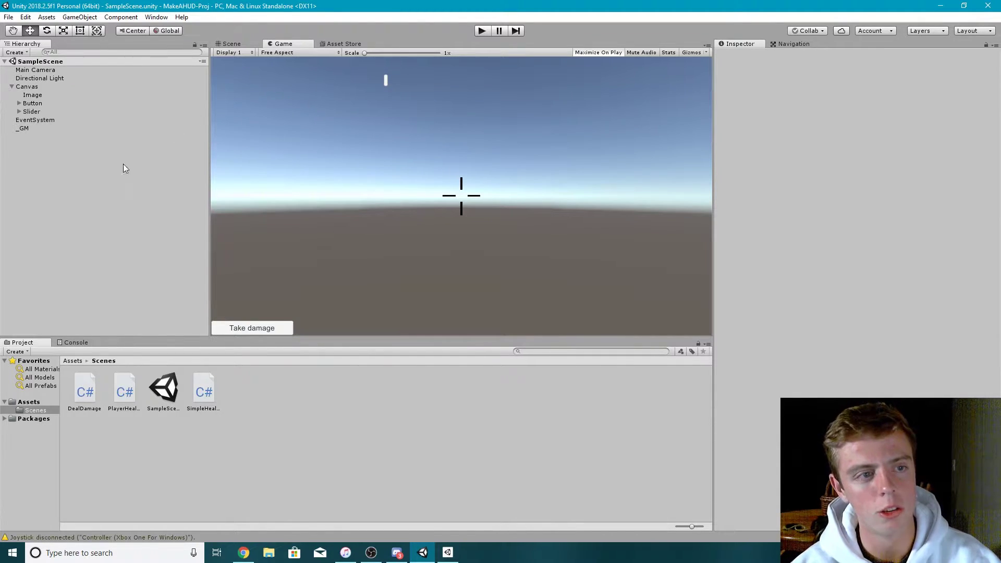
# Uncheck the Simple Health Bar (Script) on _GM and set the Slider object inactive.
pyautogui.click(24, 128)
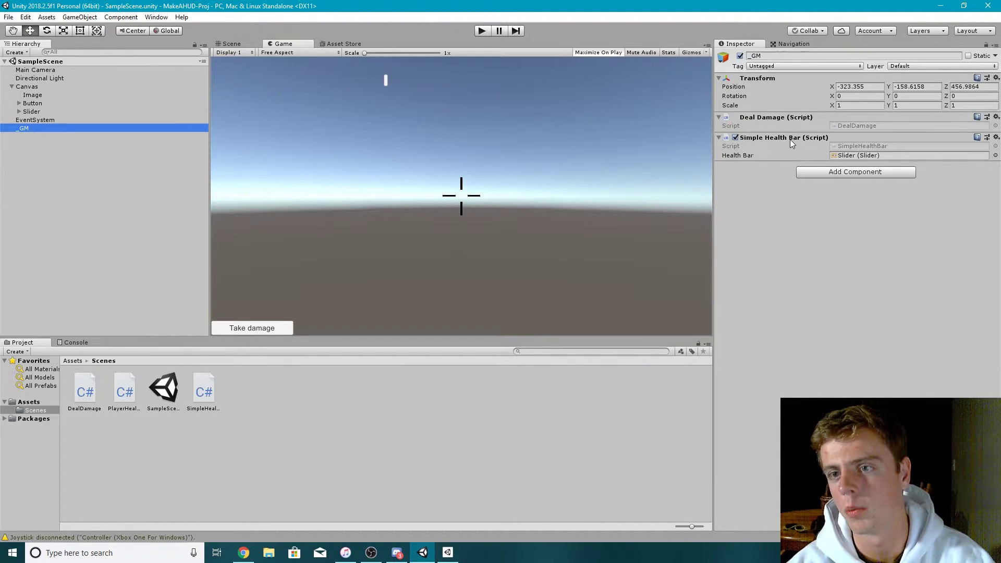
pyautogui.click(735, 137)
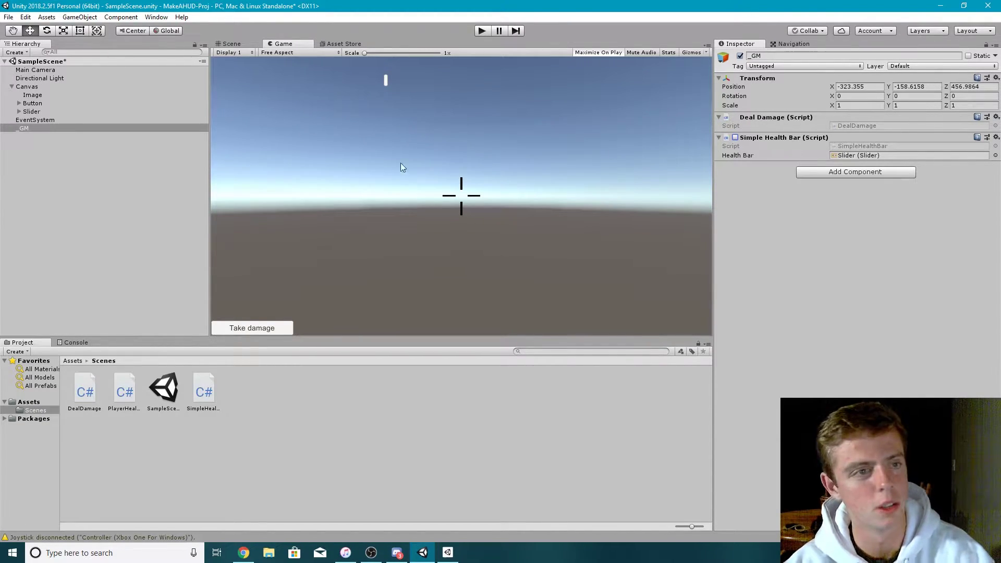
pyautogui.click(39, 113)
pyautogui.click(740, 56)
pyautogui.click(96, 165)
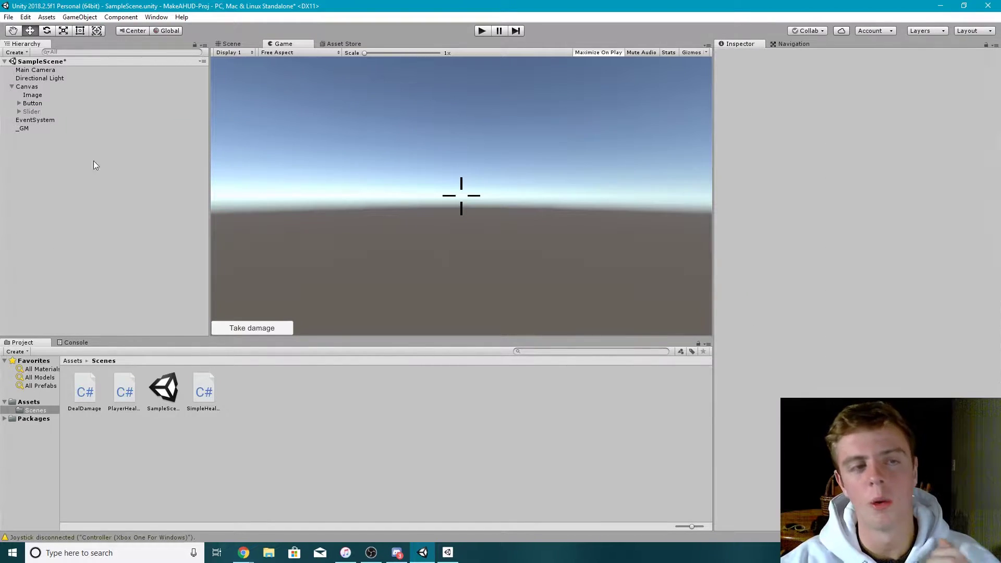
pyautogui.click(79, 16)
# Create a UI Image on the Canvas, anchored top-center with pivot and position, at Pos X -100.
pyautogui.moveTo(82, 120)
pyautogui.click(254, 144)
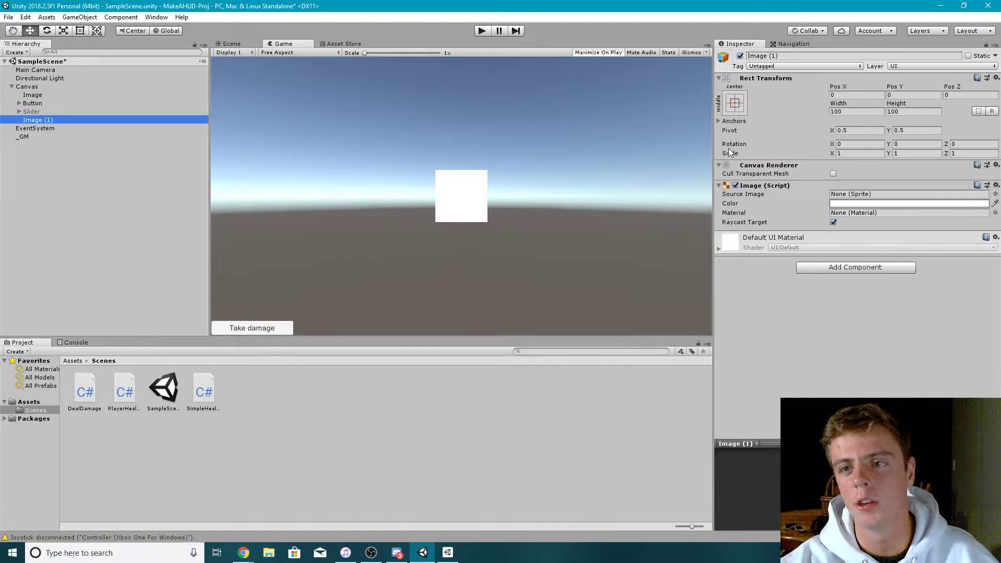
pyautogui.click(734, 103)
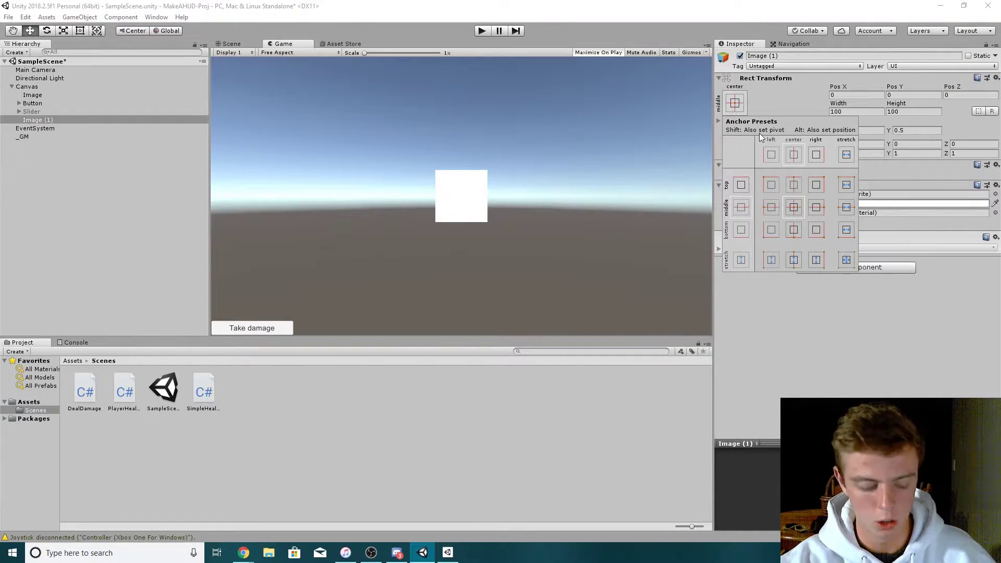
pyautogui.hotkey('shift', 'alt')
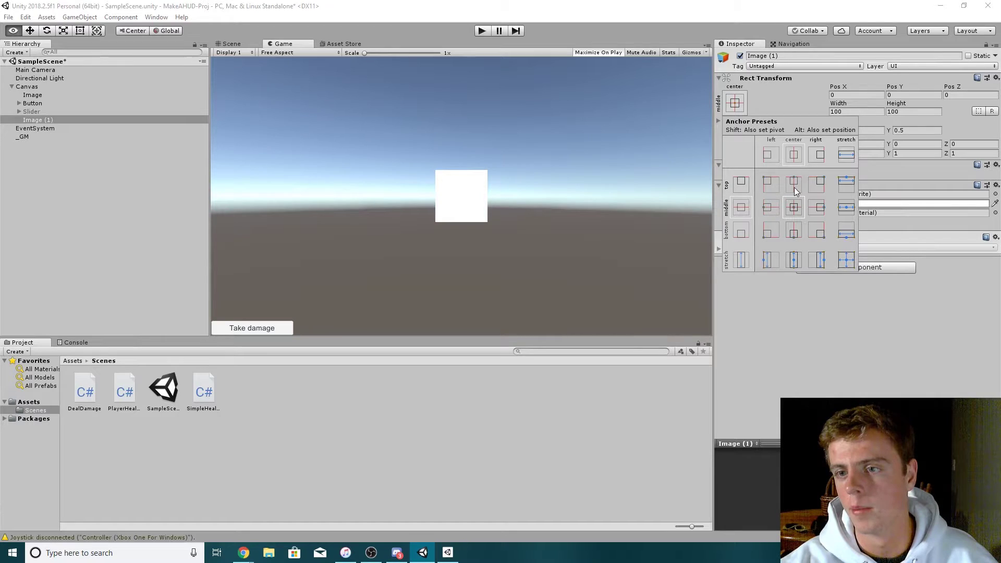
pyautogui.keyDown('alt'); pyautogui.keyDown('shift'); pyautogui.click(792, 189); pyautogui.keyUp('shift'); pyautogui.keyUp('alt')
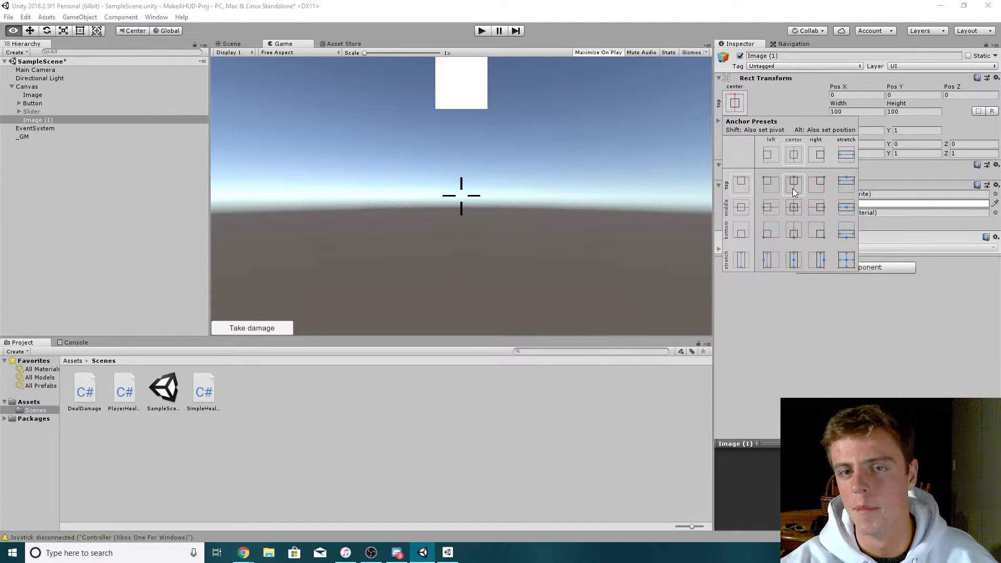
pyautogui.click(850, 95)
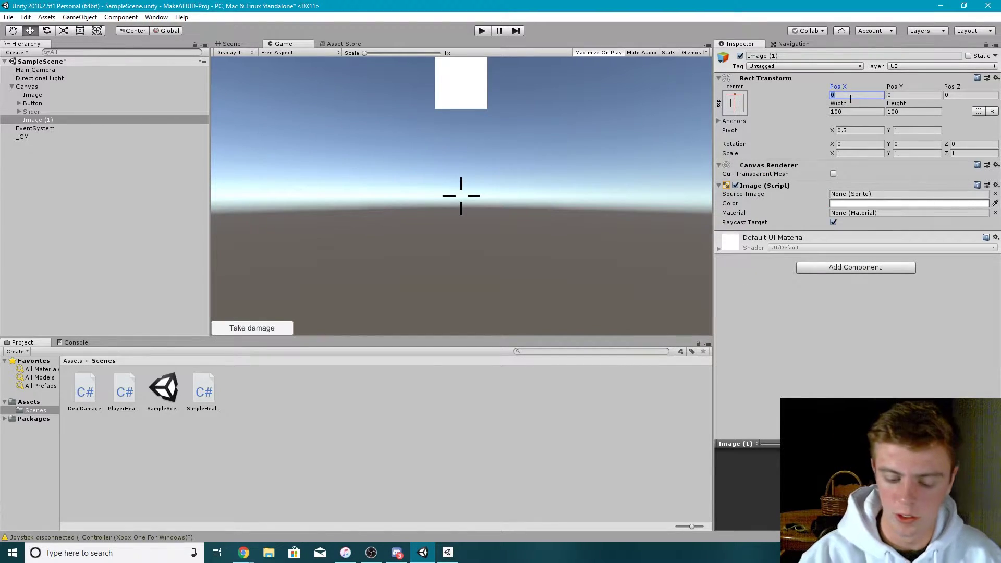
pyautogui.write('-100')
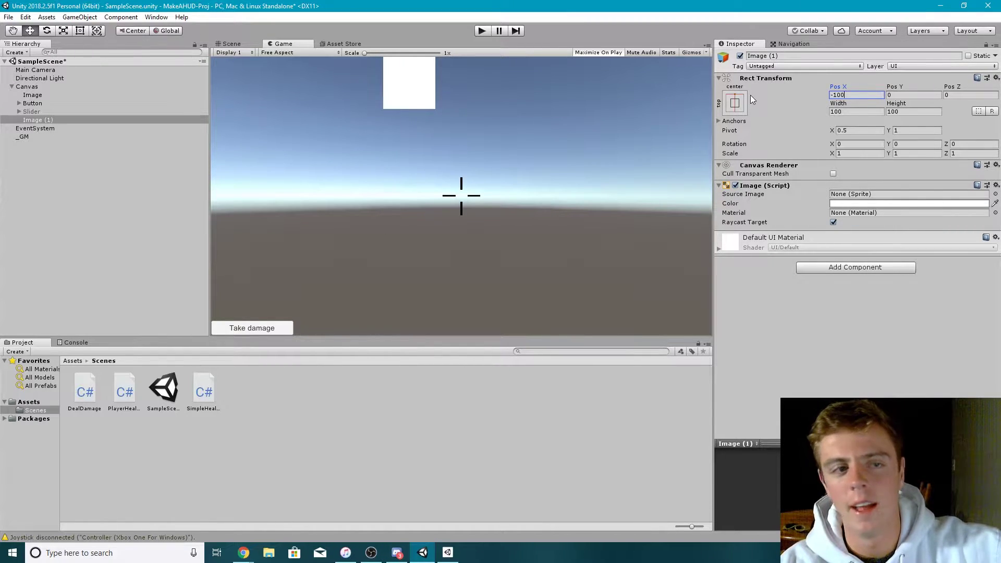
pyautogui.click(52, 121)
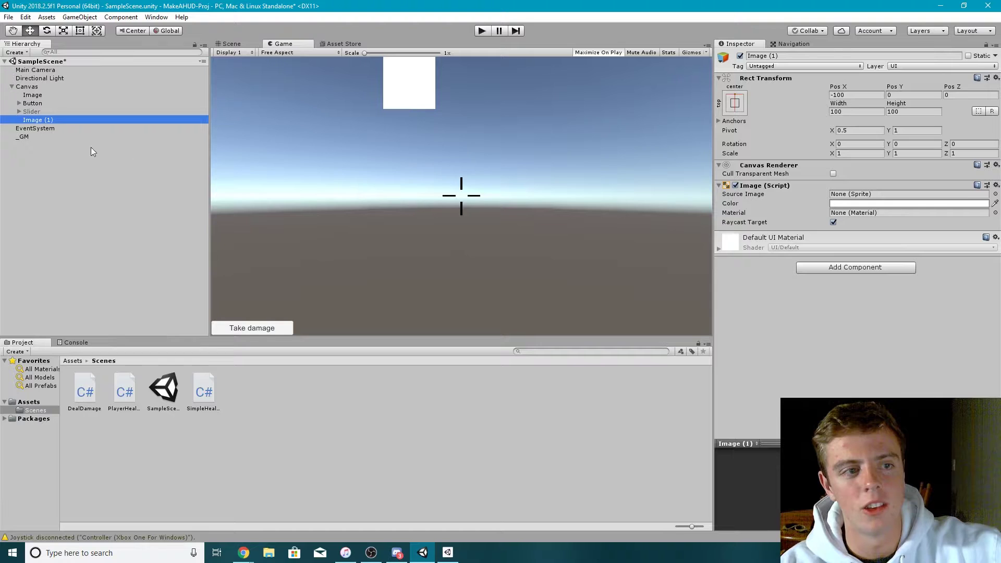
# Duplicate Image (1) twice to create Image (2) and Image (3).
pyautogui.rightClick(43, 120)
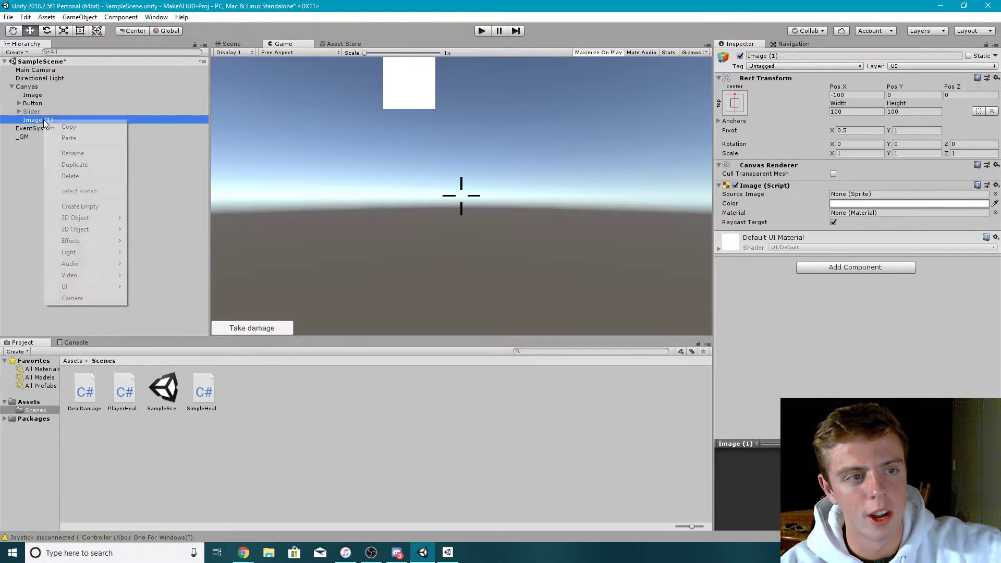
pyautogui.click(52, 163)
pyautogui.rightClick(52, 131)
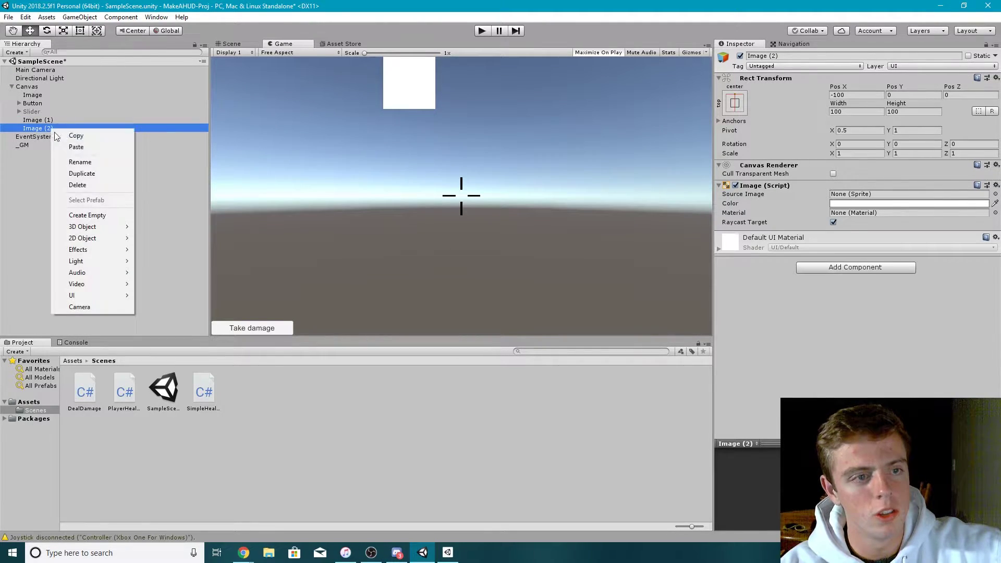
pyautogui.click(57, 174)
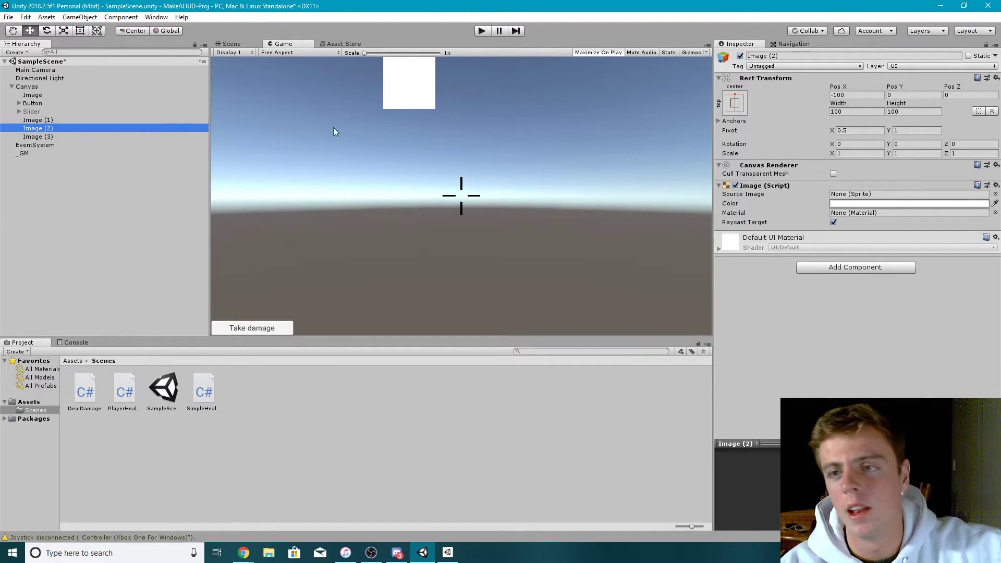
# Set Image (2) to Pos X 0 and Image (3) to Pos X 100.
pyautogui.click(846, 94)
pyautogui.write('0.12')
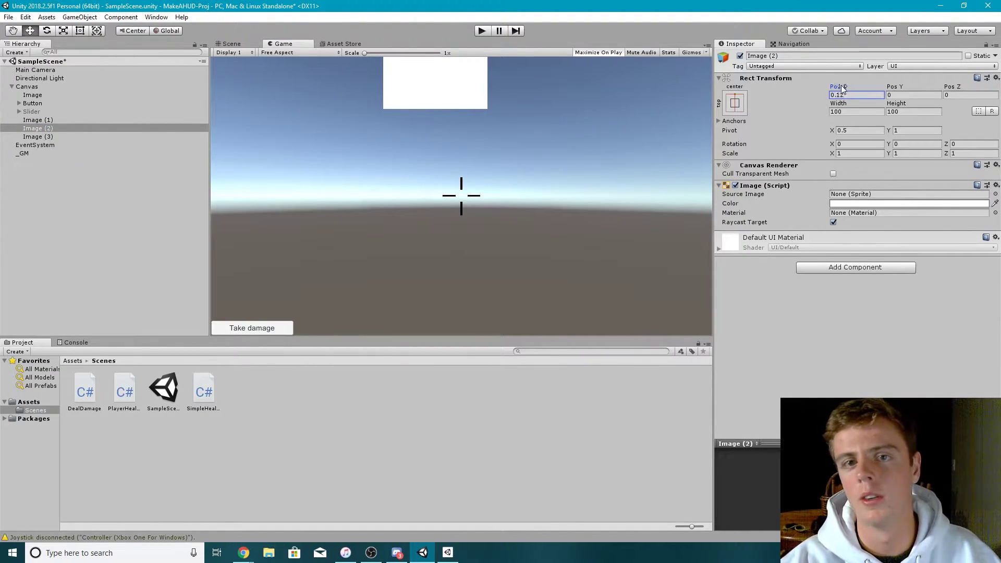
pyautogui.moveTo(841, 85)
pyautogui.mouseDown()
pyautogui.moveTo(863, 87)
pyautogui.moveTo(845, 89)
pyautogui.mouseUp()
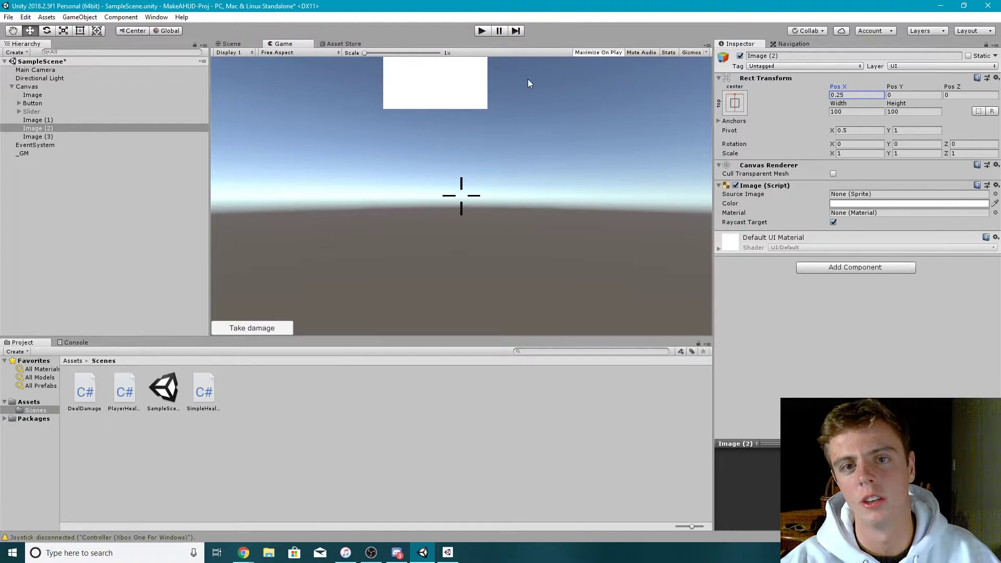
pyautogui.click(865, 95)
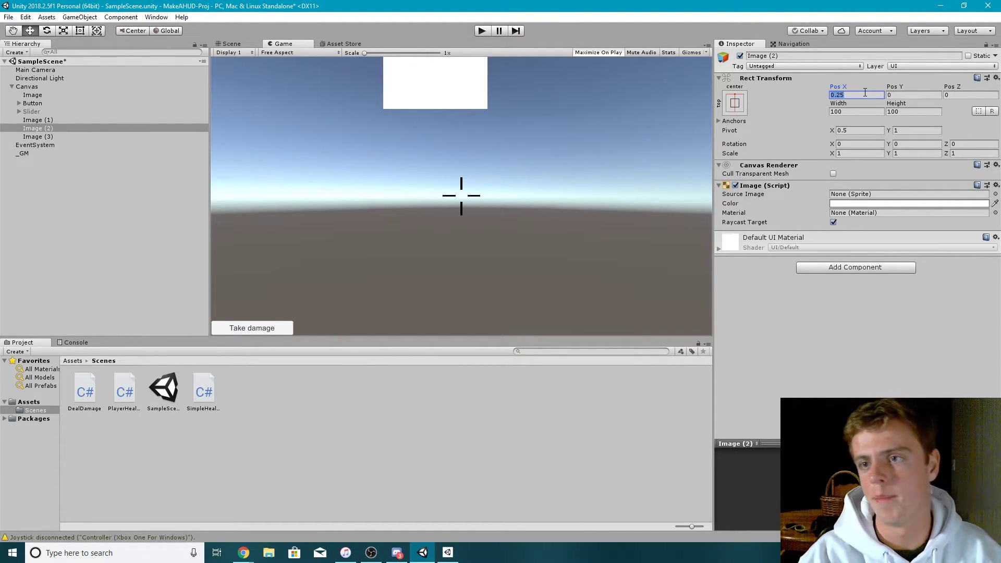
pyautogui.write('0')
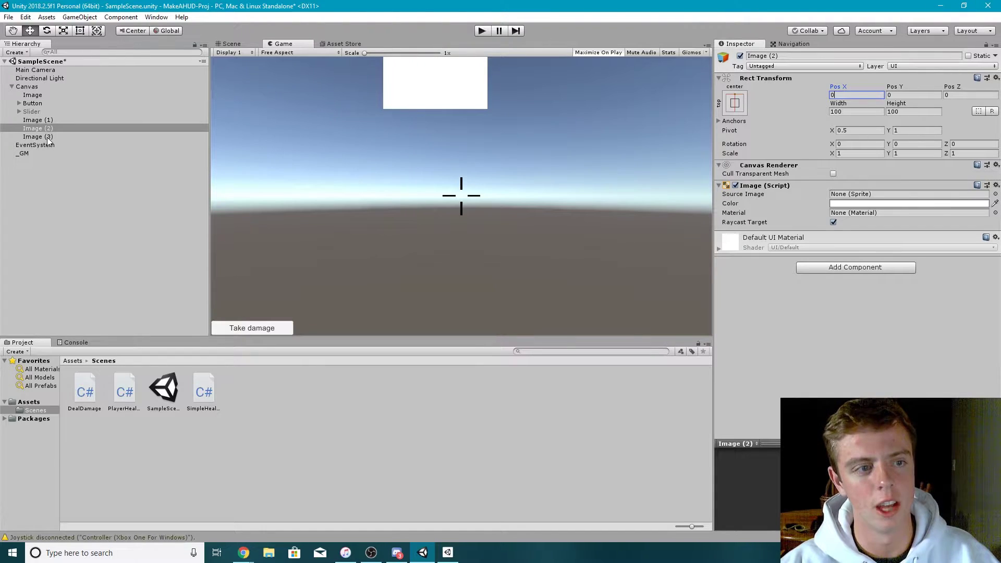
pyautogui.click(46, 137)
pyautogui.click(850, 94)
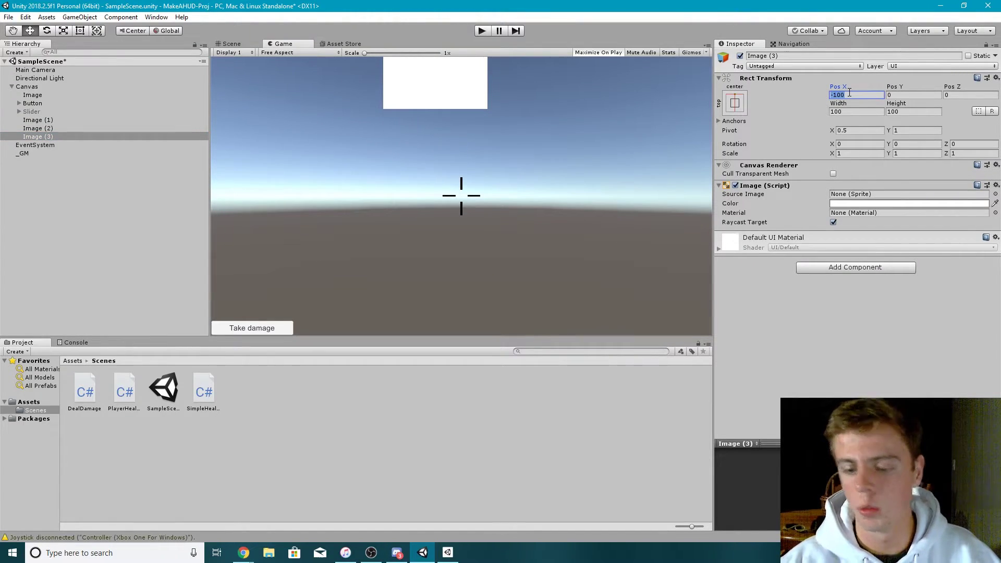
pyautogui.write('100')
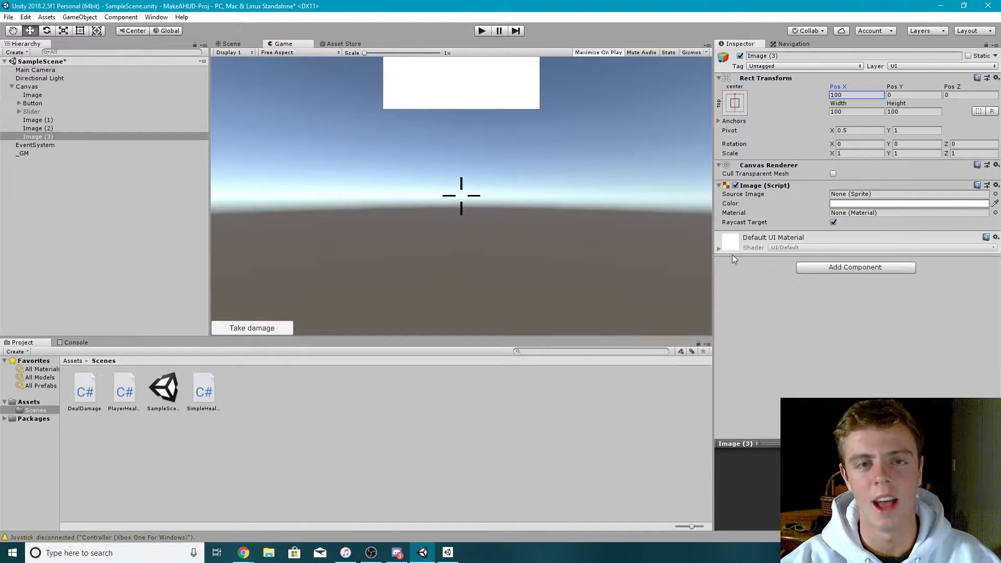
pyautogui.hotkey('alt', 'Tab')
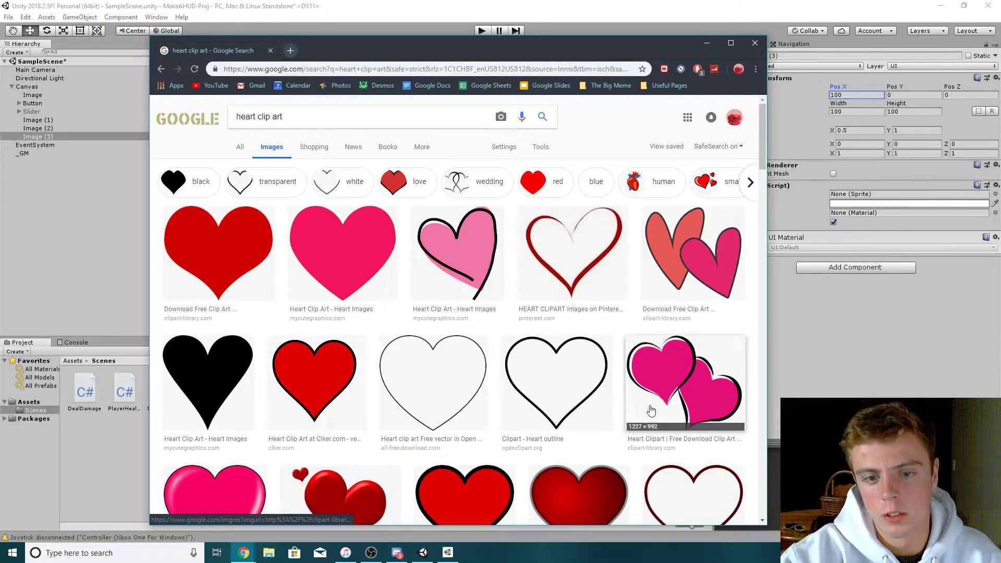
# Filter the heart image results to transparent and drag the pink heart into Unity's Project panel.
pyautogui.click(268, 192)
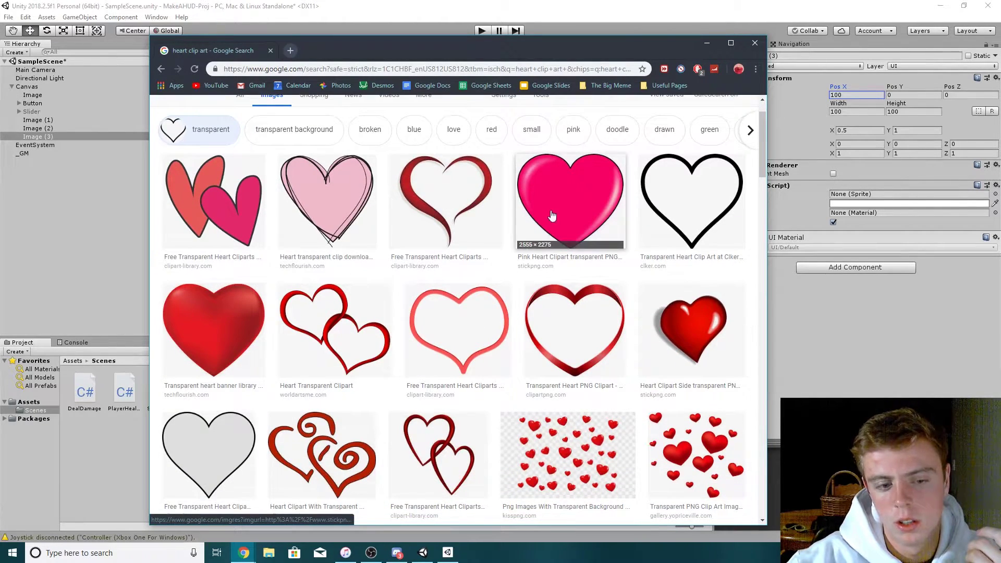
pyautogui.click(554, 228)
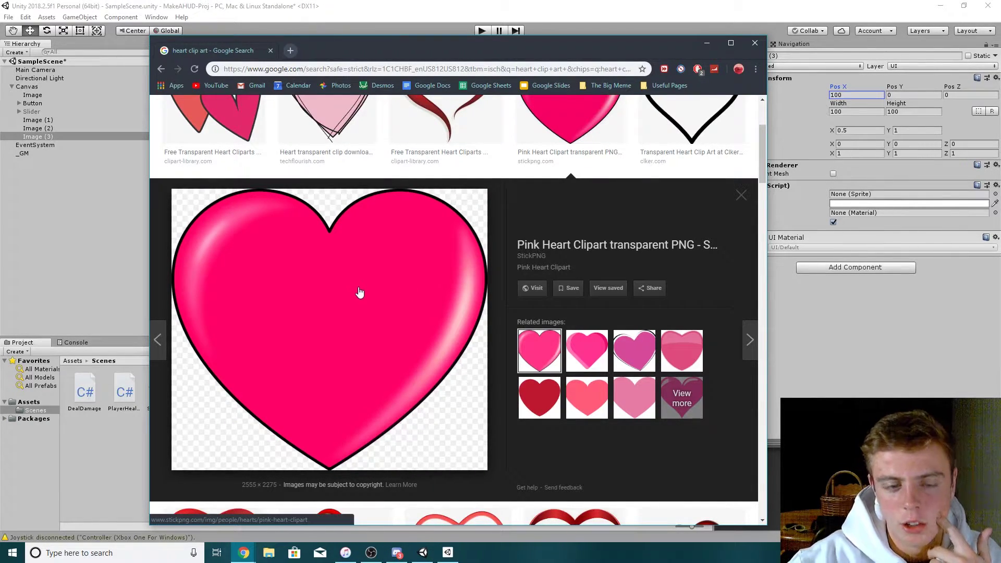
pyautogui.rightClick(375, 268)
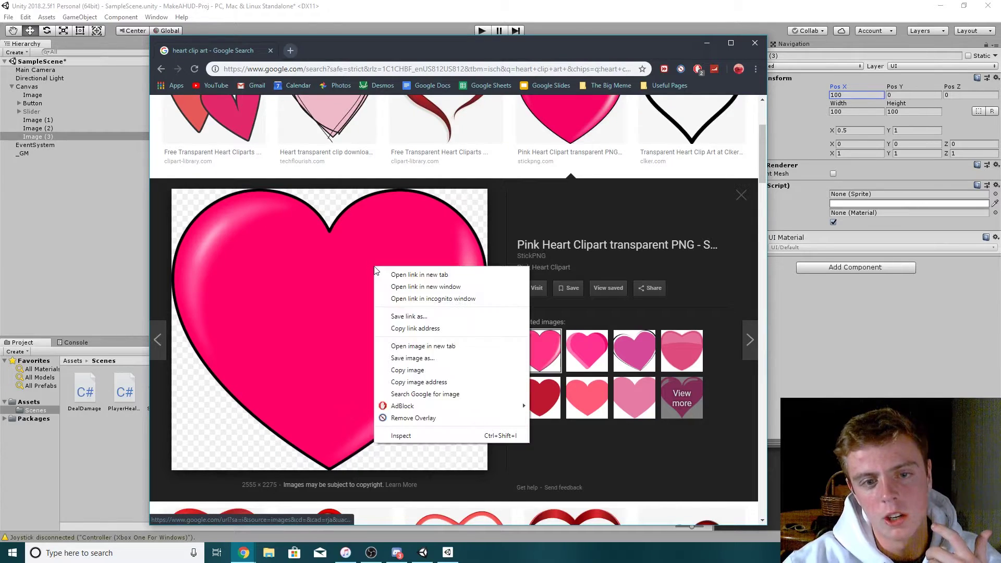
pyautogui.click(410, 358)
pyautogui.moveTo(175, 513); pyautogui.dragTo(107, 474)
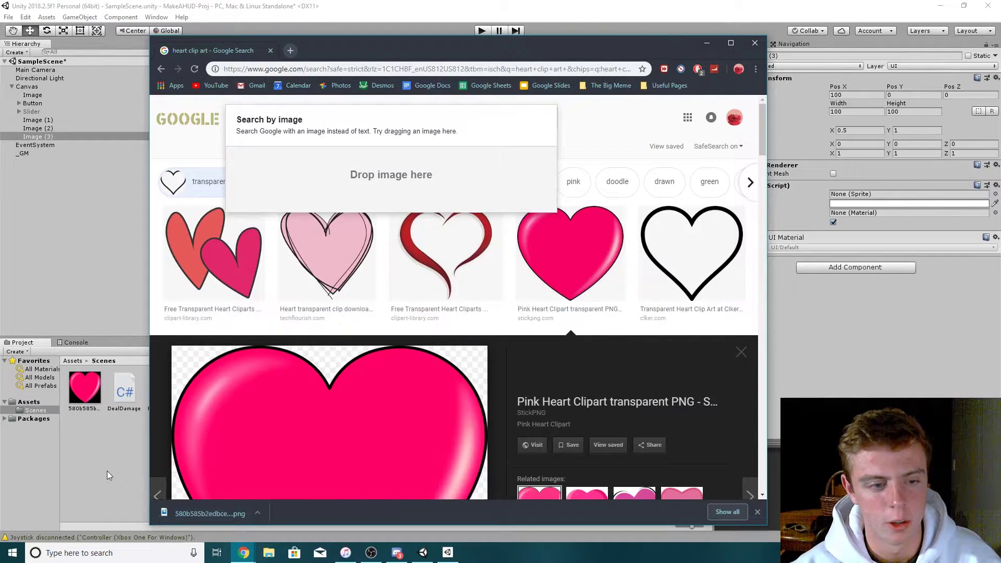
pyautogui.click(107, 470)
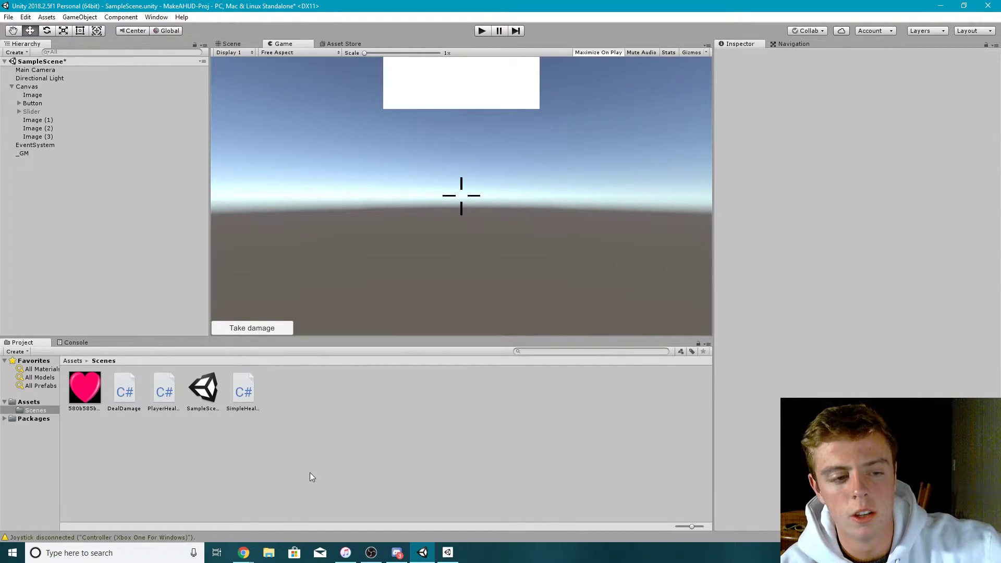
# Change the heart texture's Texture Type to Sprite (2D and UI) and apply it.
pyautogui.click(85, 386)
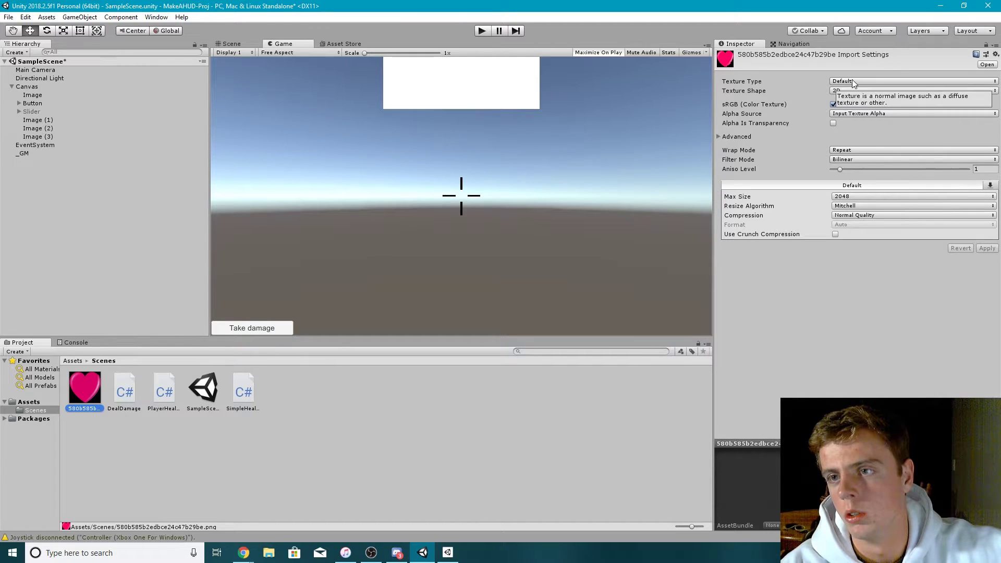
pyautogui.click(852, 81)
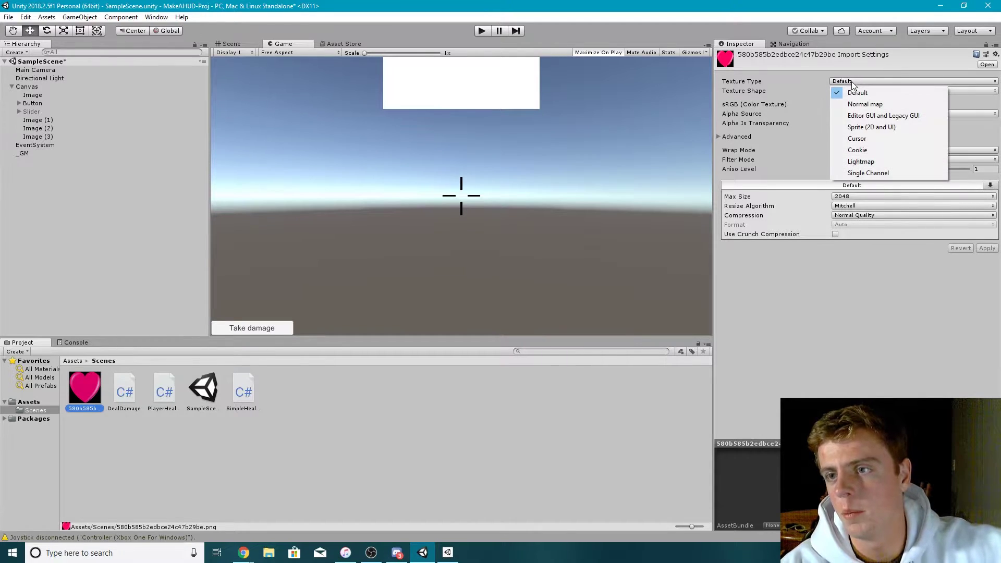
pyautogui.click(861, 127)
pyautogui.click(986, 297)
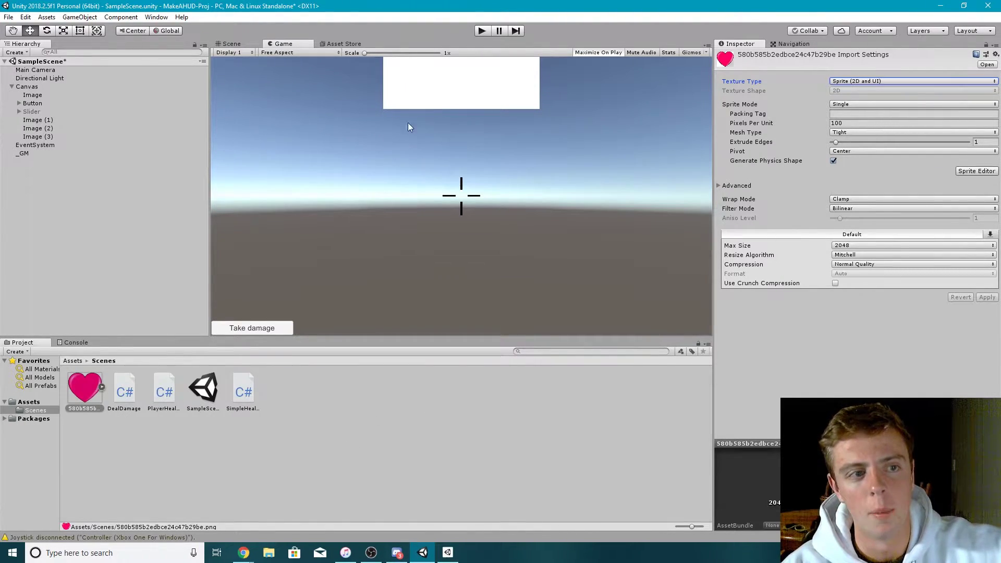
pyautogui.click(48, 120)
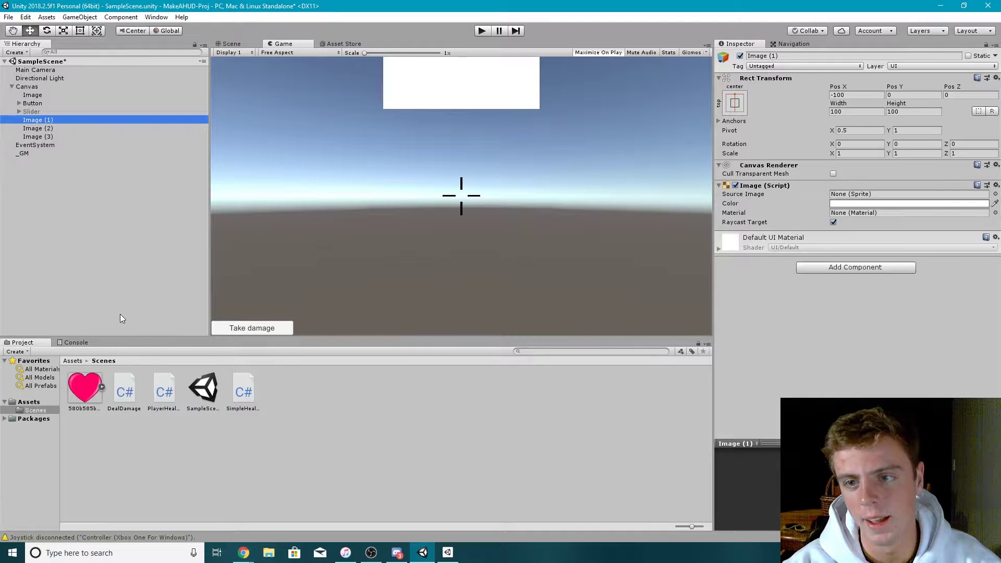
# Assign the heart sprite as Source Image on Image (1), Image (2) and Image (3).
pyautogui.moveTo(85, 389); pyautogui.dragTo(862, 202)
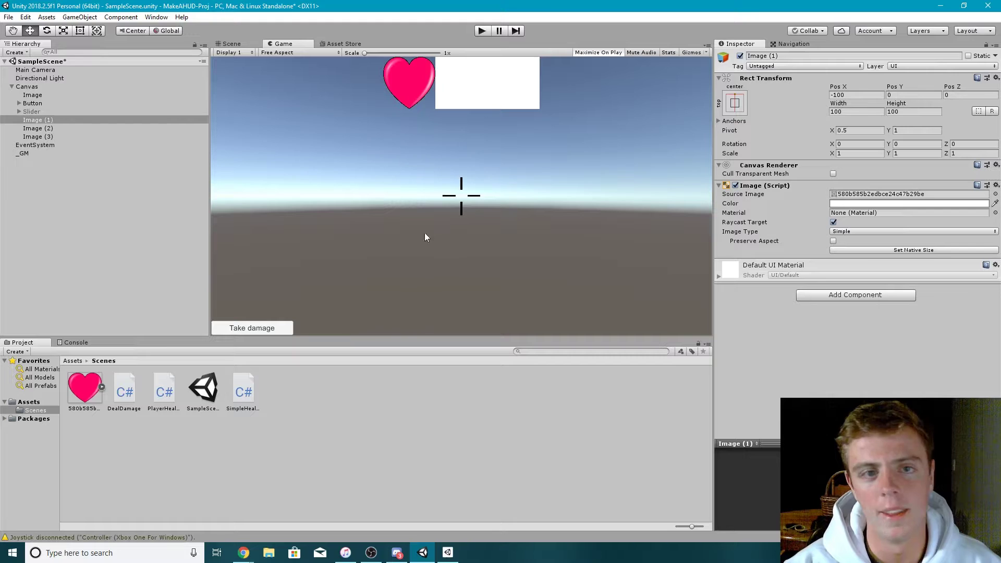
pyautogui.click(68, 128)
pyautogui.moveTo(85, 389); pyautogui.dragTo(847, 198)
pyautogui.click(47, 136)
pyautogui.moveTo(85, 388); pyautogui.dragTo(863, 195)
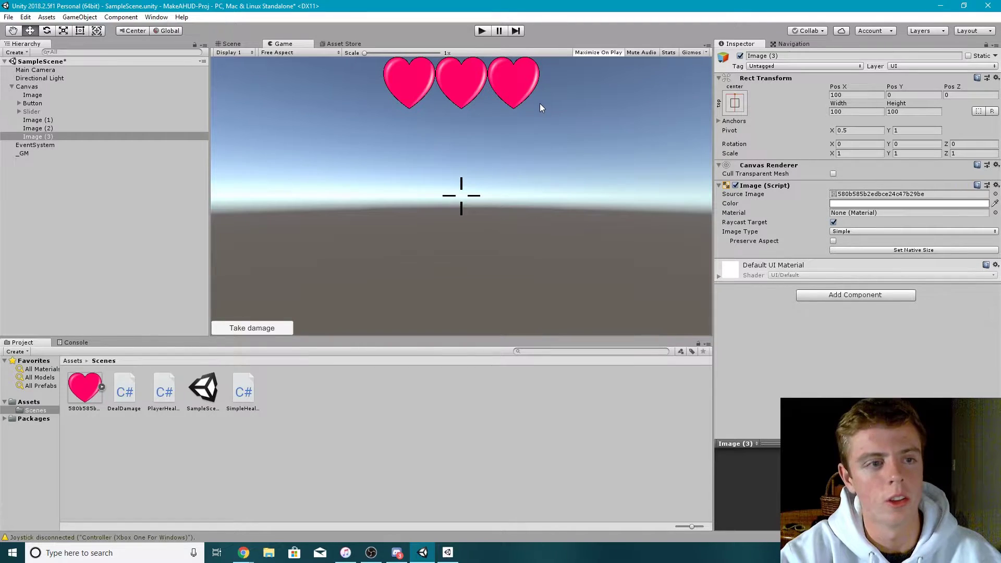
pyautogui.click(31, 86)
# Set the Player Health component's Health on Main Camera to 3.
pyautogui.click(37, 70)
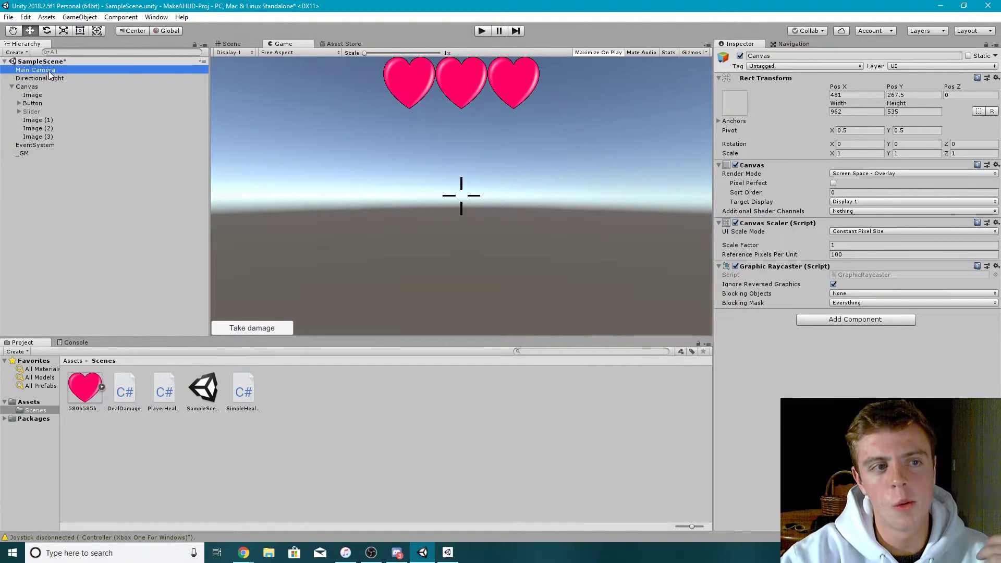
pyautogui.click(845, 339)
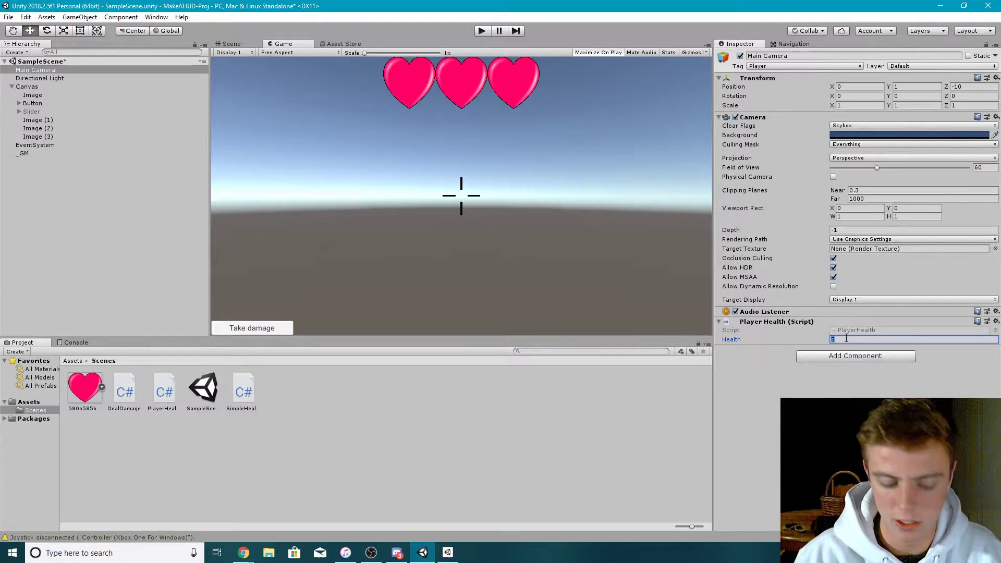
pyautogui.press('BackSpace')
pyautogui.write('3')
pyautogui.press('Return')
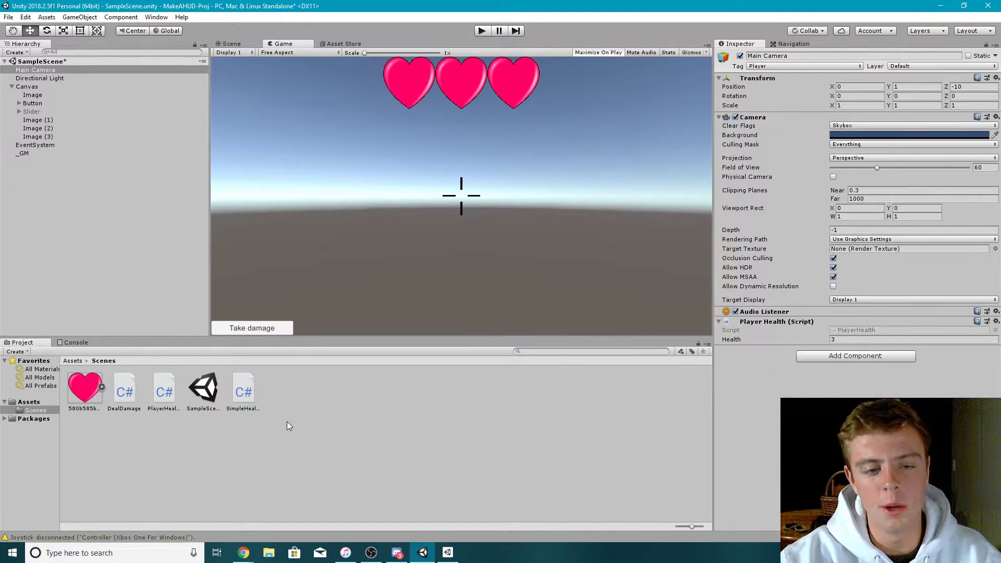
# Create an AdvancedHealth C# script in Scenes and open it alongside SimpleHealthBar.cs in VS Code.
pyautogui.rightClick(286, 417)
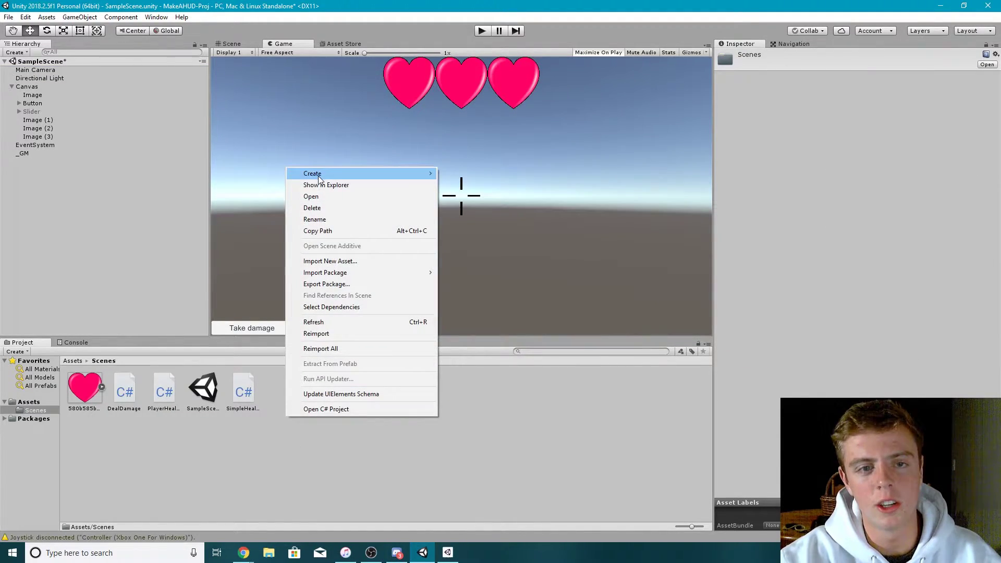
pyautogui.moveTo(319, 176)
pyautogui.click(464, 188)
pyautogui.write('Advance')
pyautogui.write('dHealth')
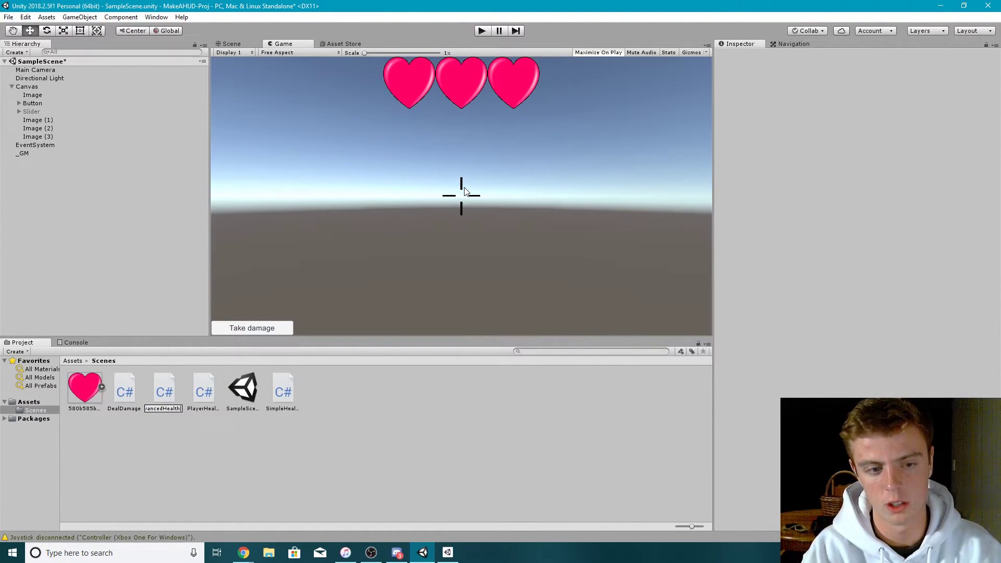
pyautogui.press('Return')
pyautogui.doubleClick(130, 390)
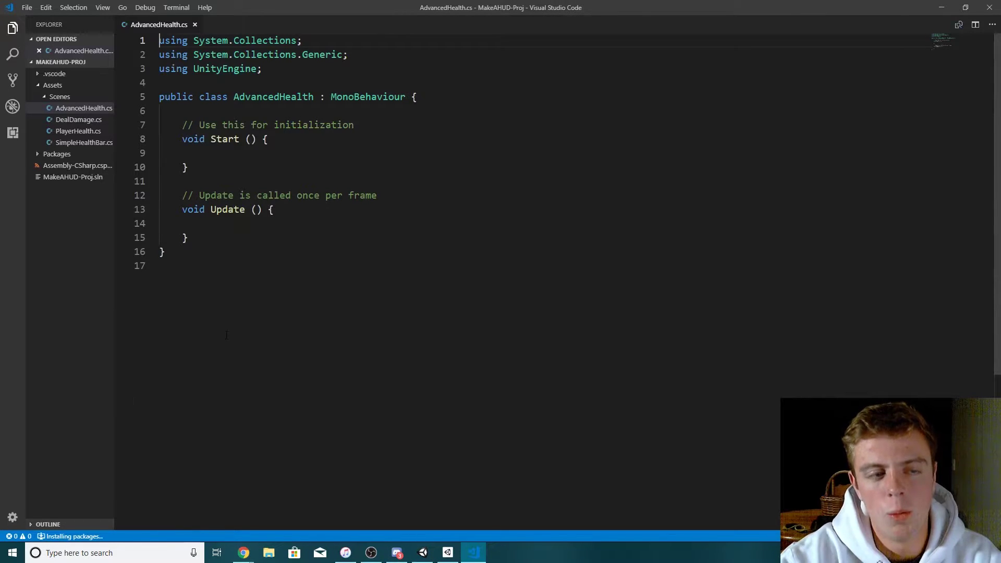
pyautogui.click(100, 144)
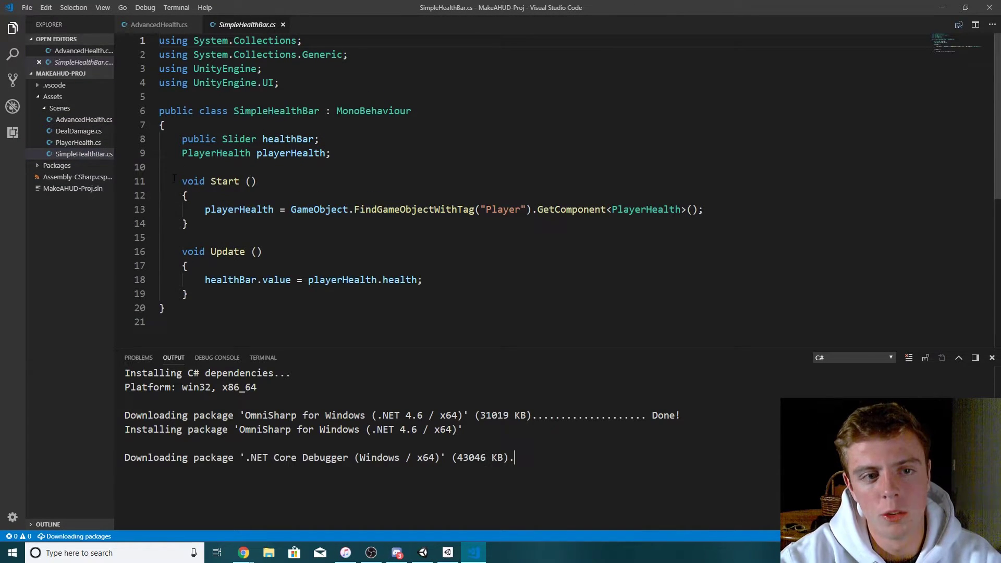